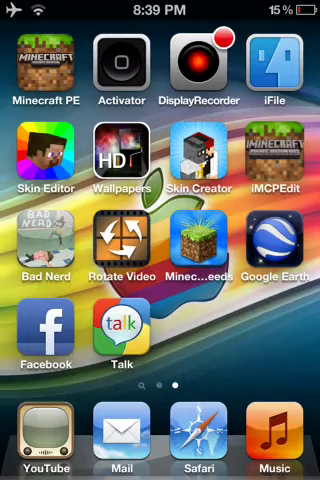
# Step: Move the Talk icon to a new spot on another home screen page, then finish rearranging
pyautogui.moveTo(100, 240); pyautogui.dragTo(220, 240)
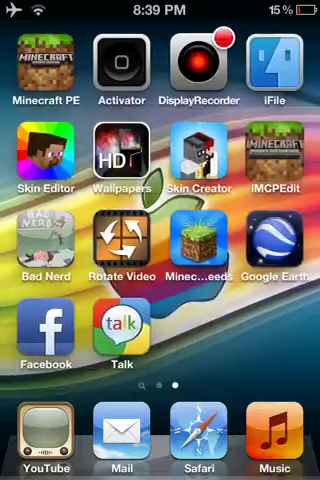
pyautogui.moveTo(121, 334)
pyautogui.mouseDown()
pyautogui.moveTo(155, 345)
pyautogui.moveTo(153, 342)
pyautogui.mouseUp()
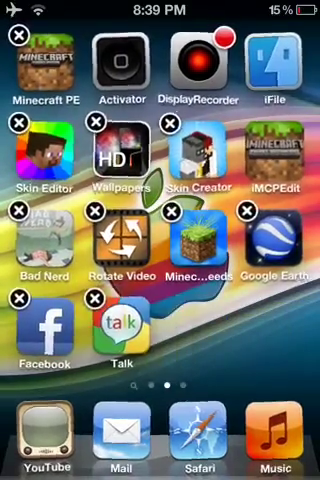
pyautogui.press('super')
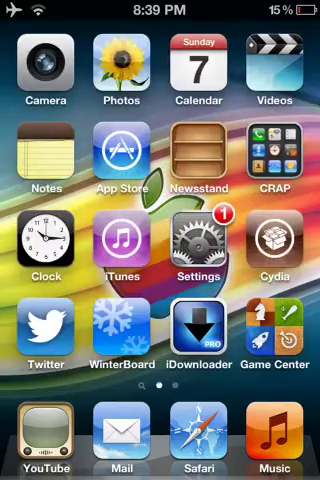
pyautogui.hscroll(5, 160, 200)
# Step: Launch Chat for Google Talk, view its settings, then return to the home screen
pyautogui.click(45, 62)
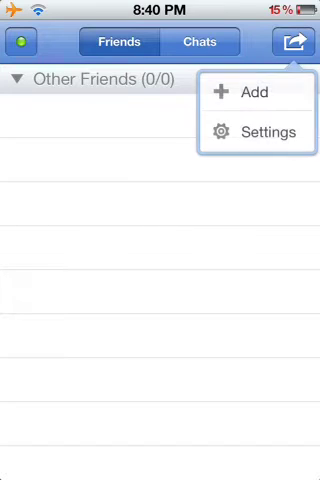
pyautogui.click(262, 132)
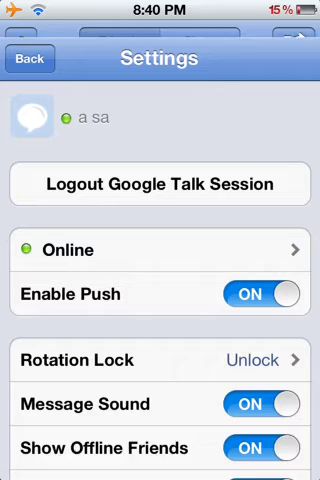
pyautogui.scroll(-1, 160, 270)
pyautogui.scroll(-3, 160, 270)
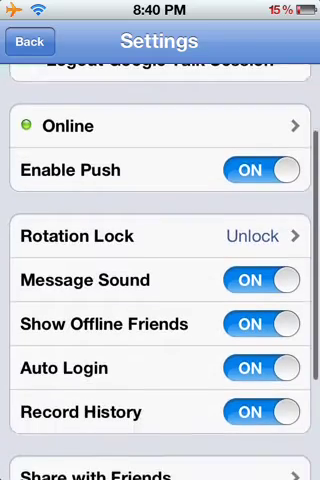
pyautogui.scroll(-3, 160, 270)
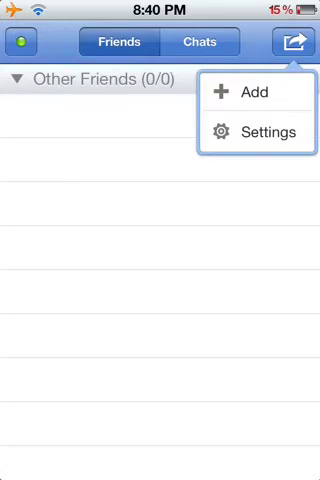
pyautogui.press('Home')
pyautogui.moveTo(60, 240); pyautogui.dragTo(280, 240)
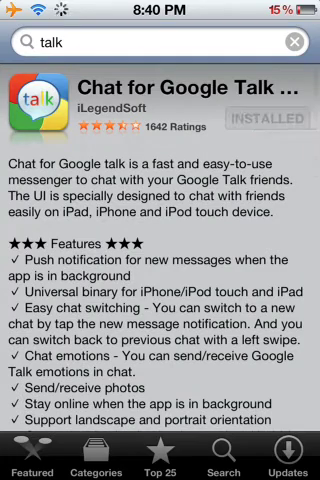
pyautogui.click(150, 42)
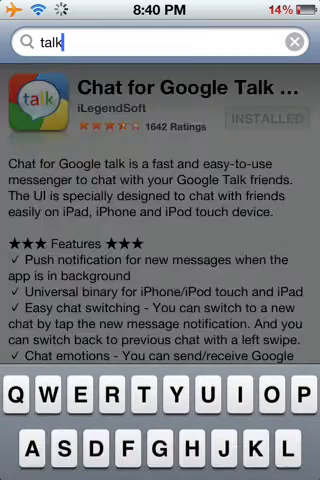
pyautogui.press('Return')
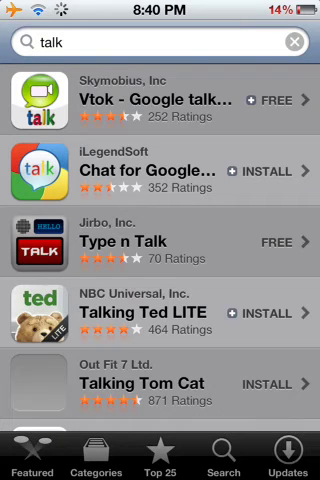
pyautogui.scroll(-1, 160, 260)
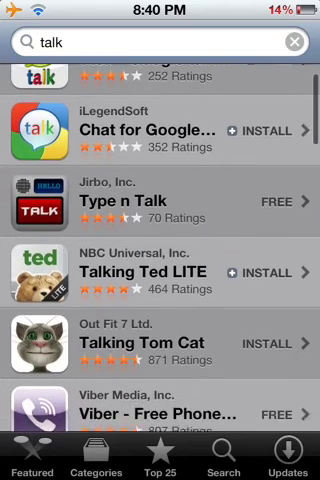
pyautogui.scroll(-2, 160, 260)
pyautogui.scroll(-3, 160, 260)
pyautogui.scroll(3, 160, 250)
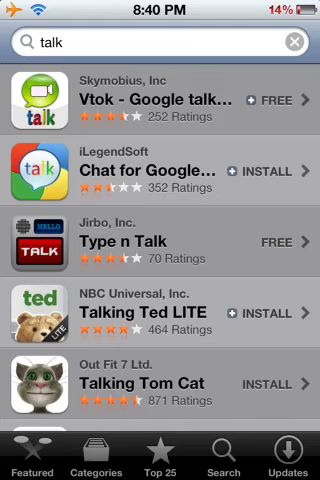
pyautogui.press('Home')
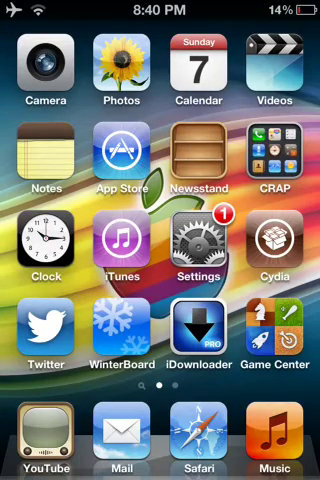